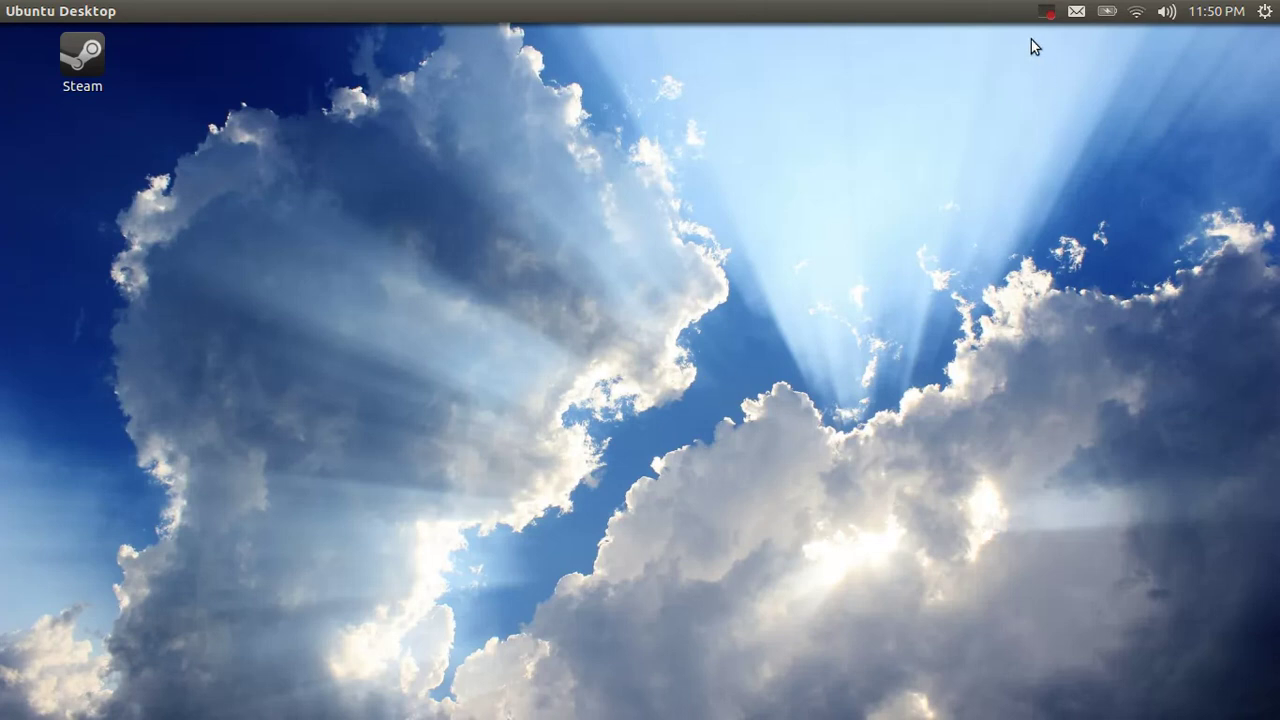
Drag across the Firefox Ubuntu Start Page window to bring back the Documents folder view.
left_click_drag(1028, 30, 1275, 270)
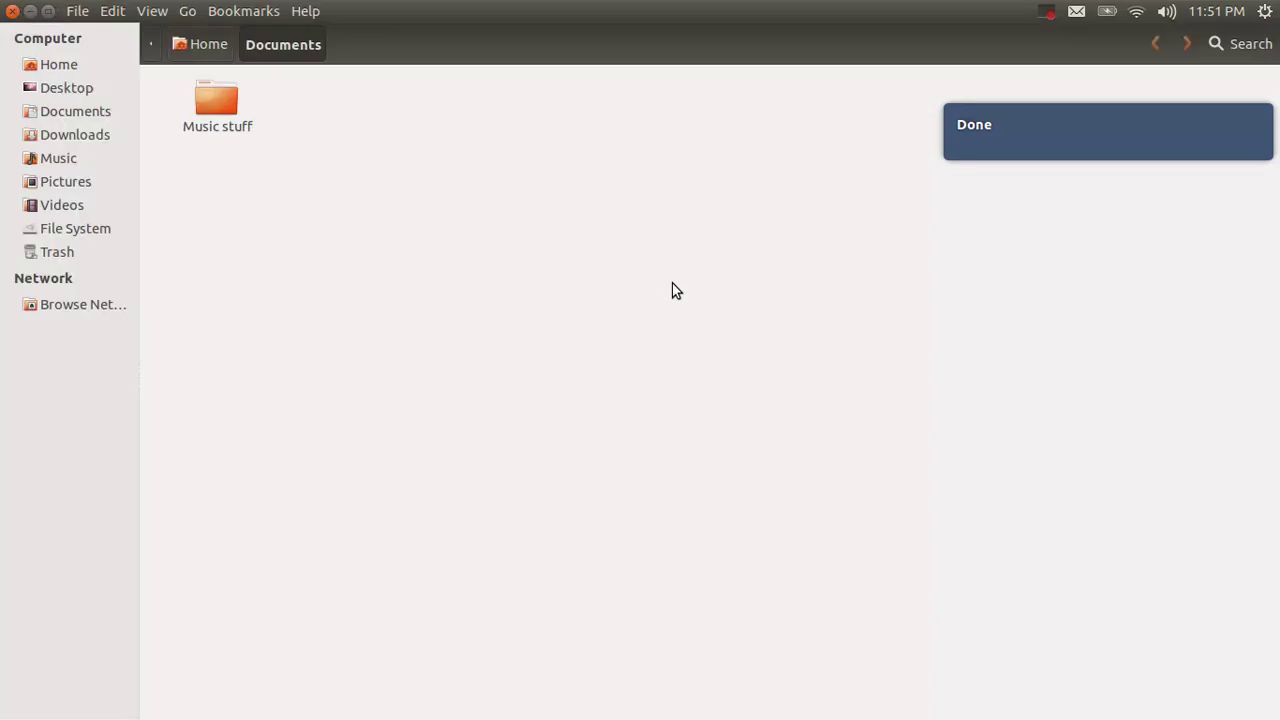
Select the Music stuff folder in Documents.
left_click_drag(281, 154, 216, 112)
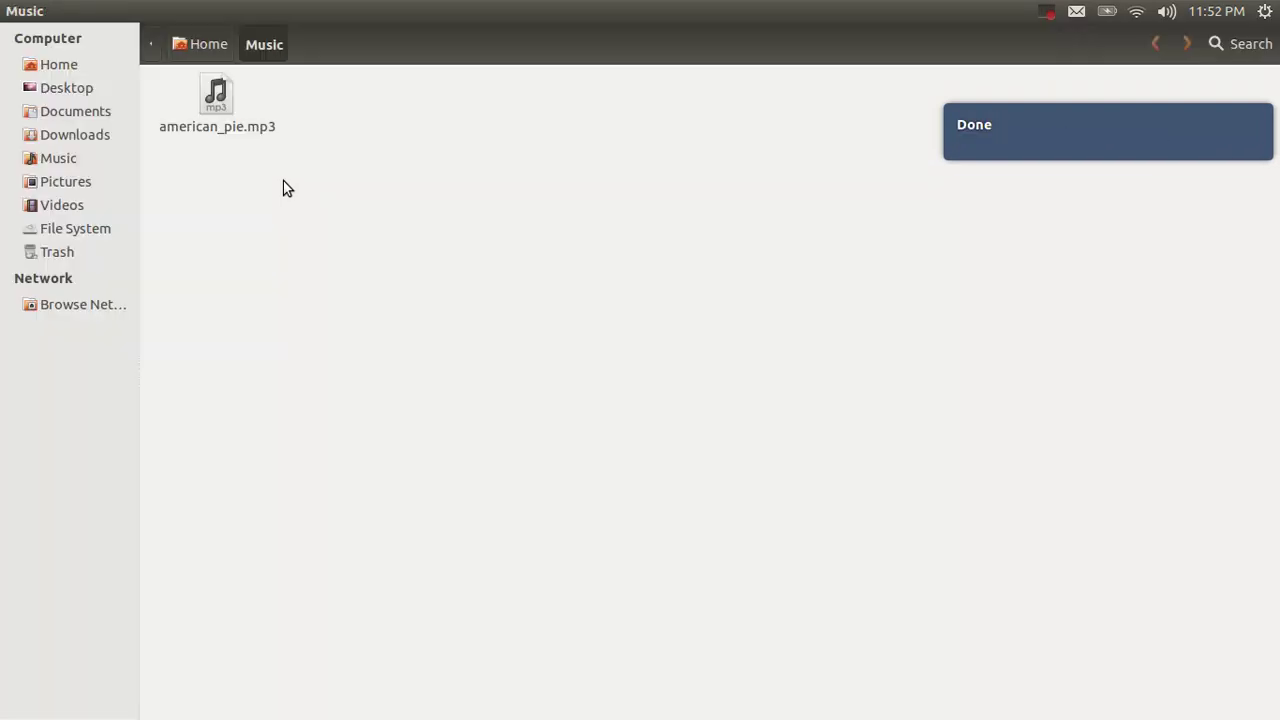
left_click(365, 174)
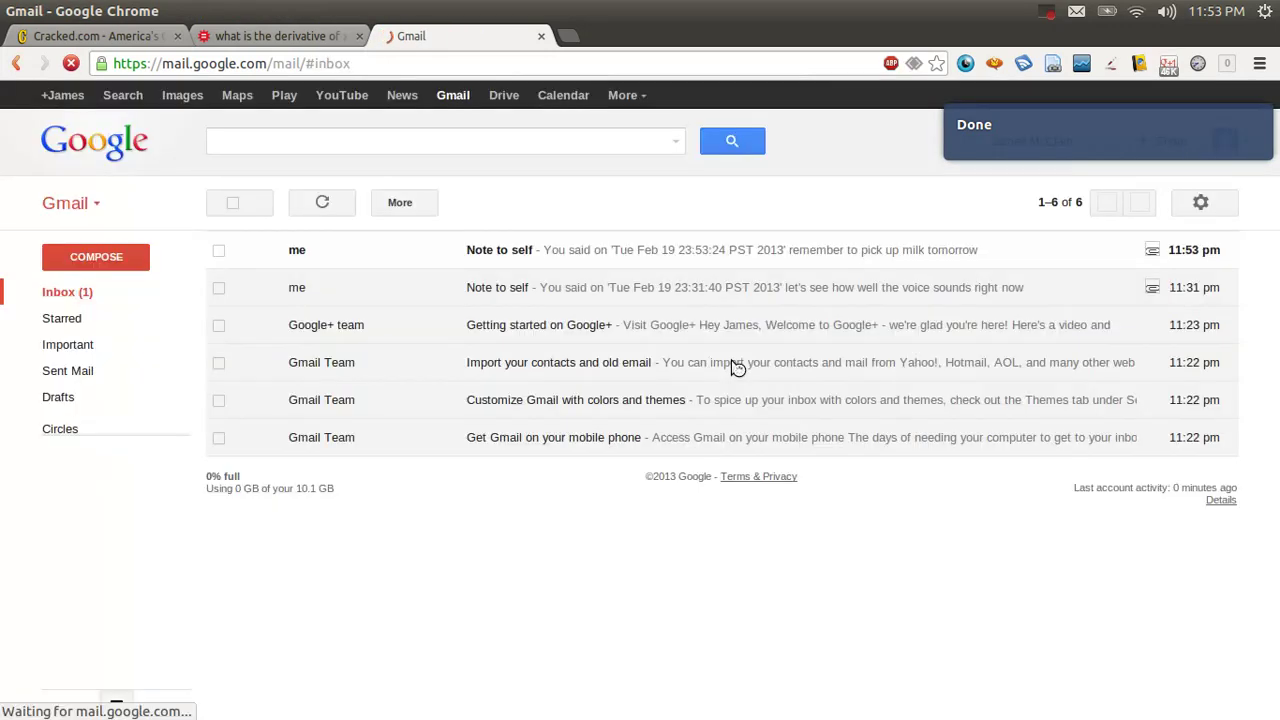
Open the newest Note to self email, play its mp3 voice recording, then close the player.
left_click(627, 251)
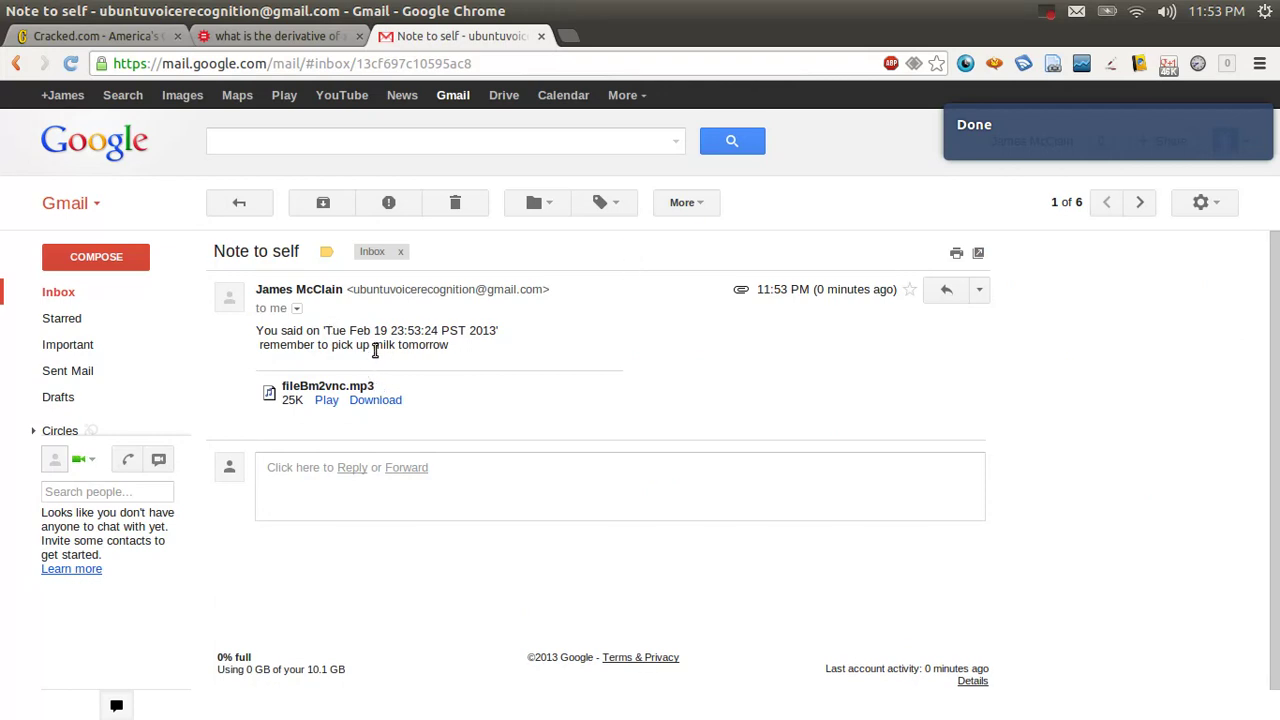
left_click(339, 399)
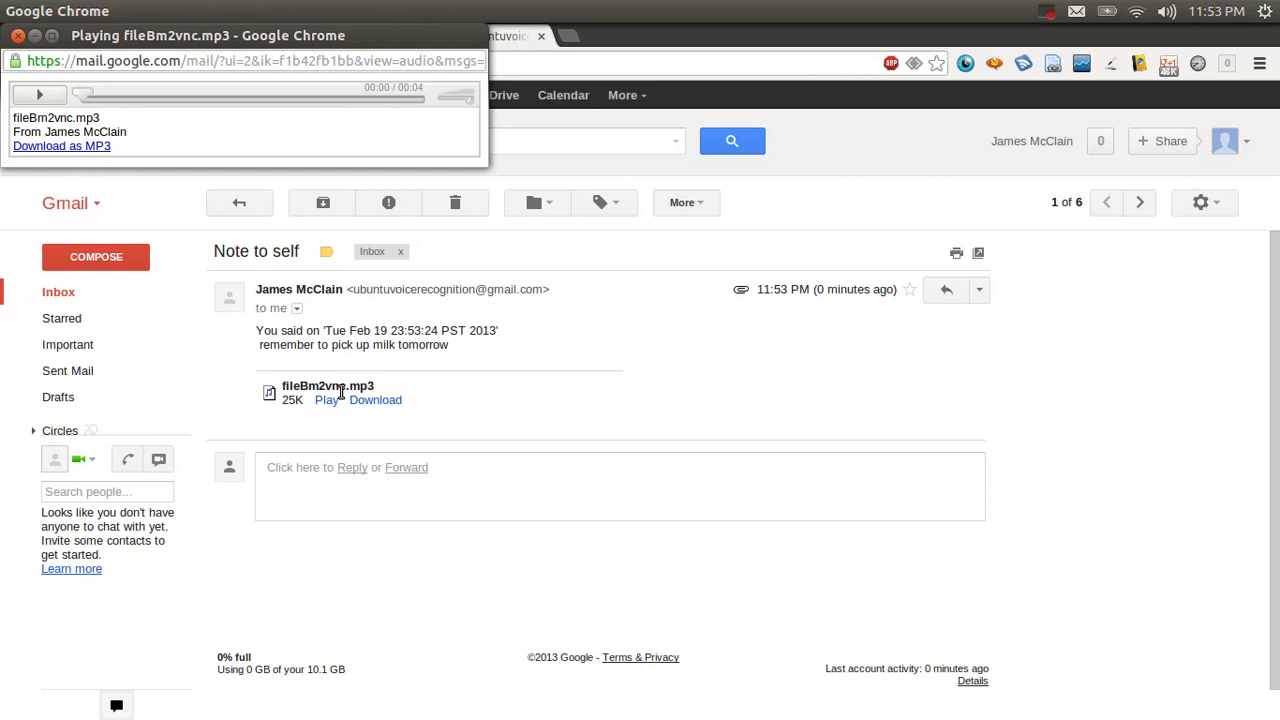
left_click(19, 37)
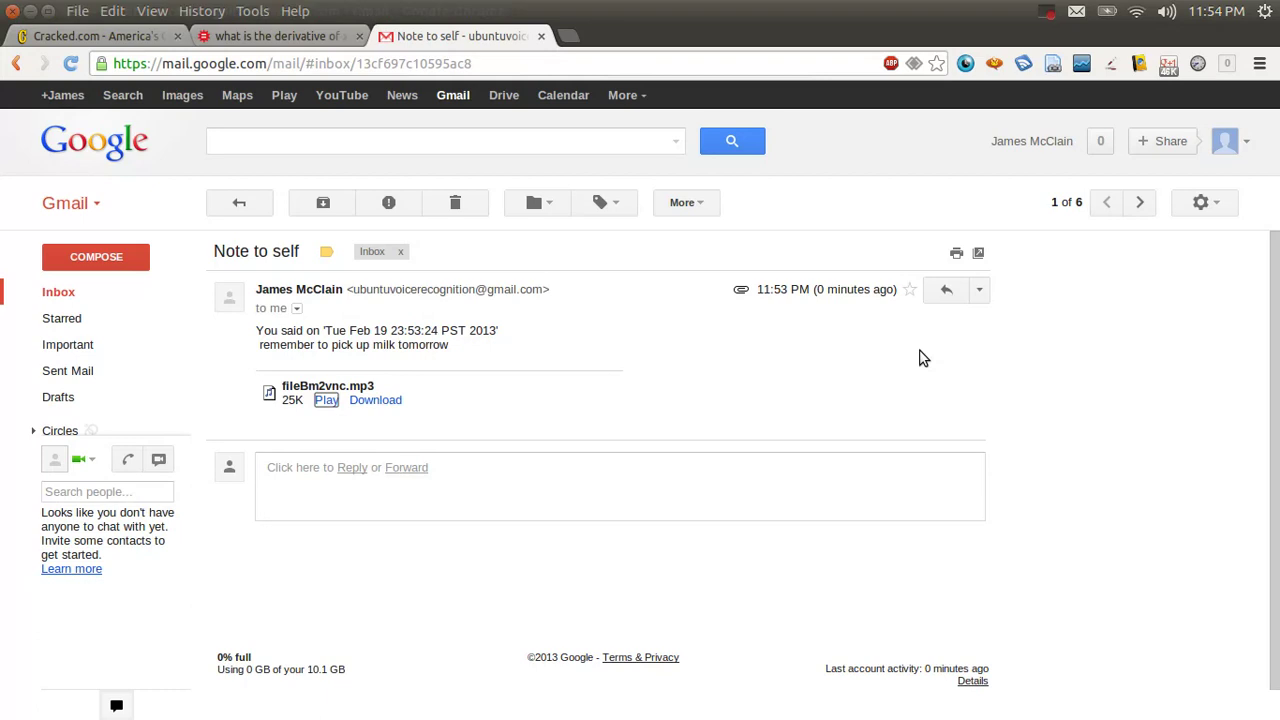
Switch to the empty workspace, launch gedit from the Dash, and maximize its window.
key("ctrl+alt+Right")
mouse_move(8, 274)
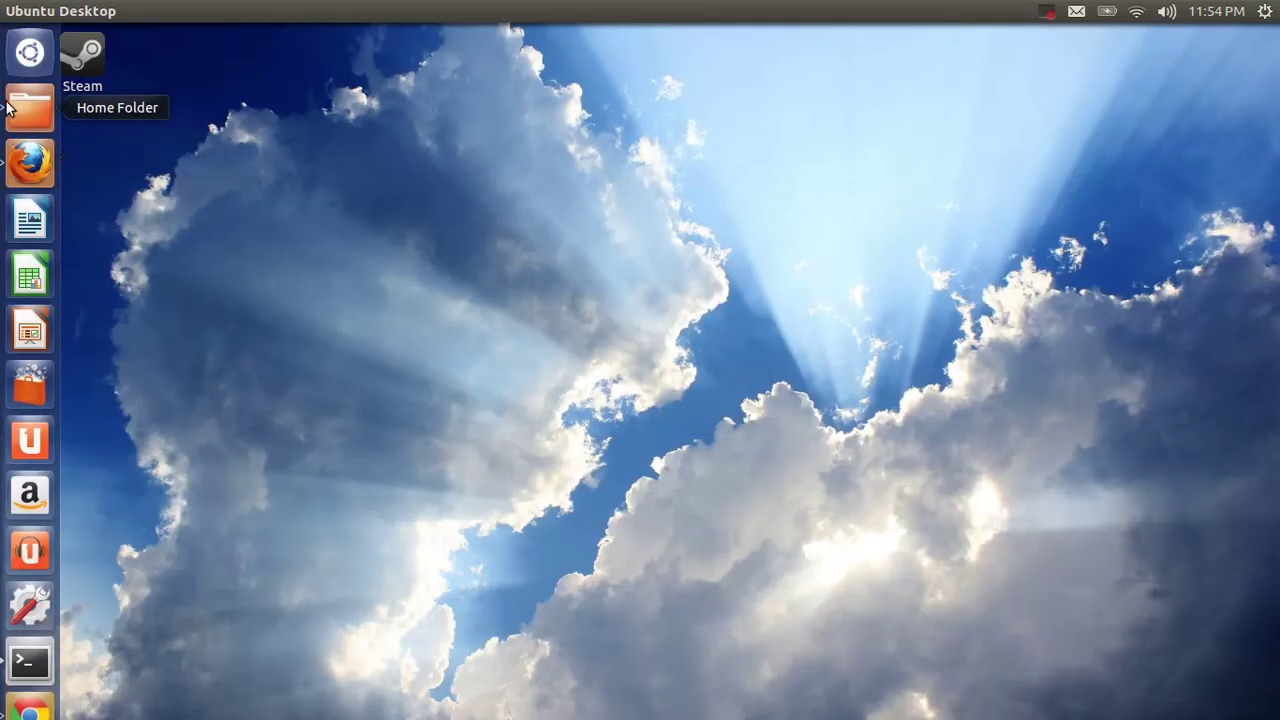
left_click(22, 52)
type("ged")
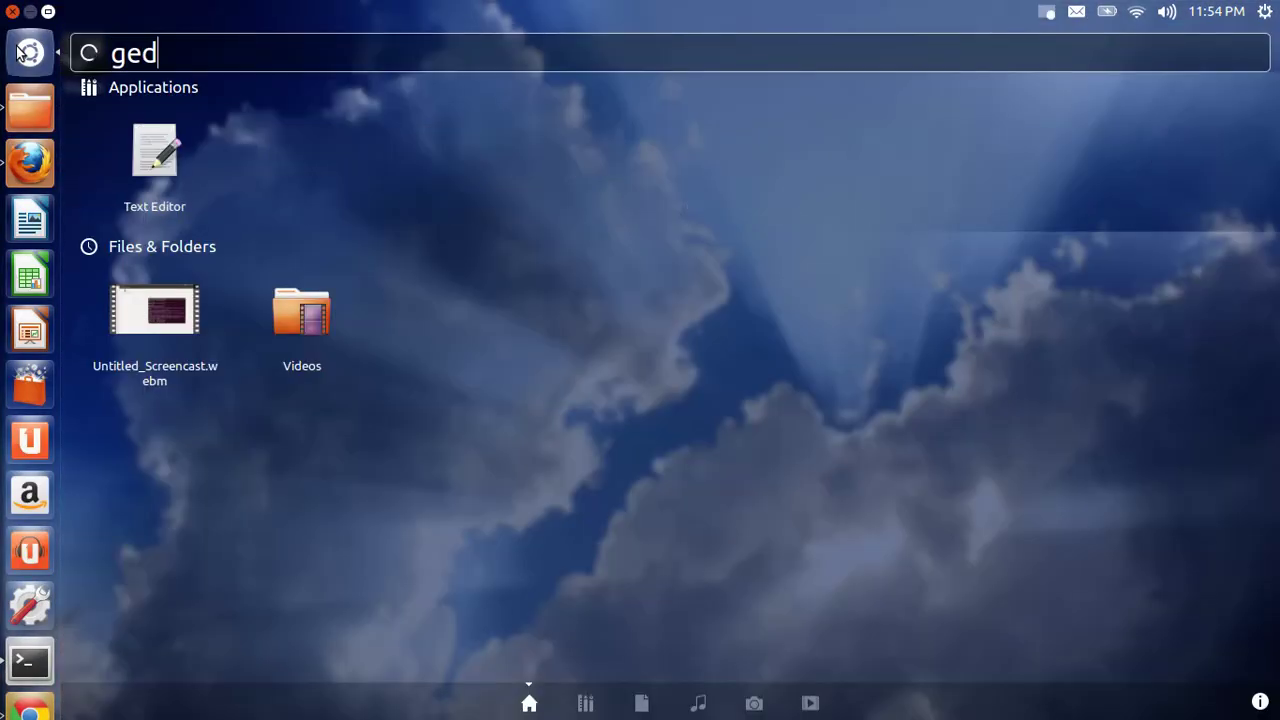
type("i")
key("Return")
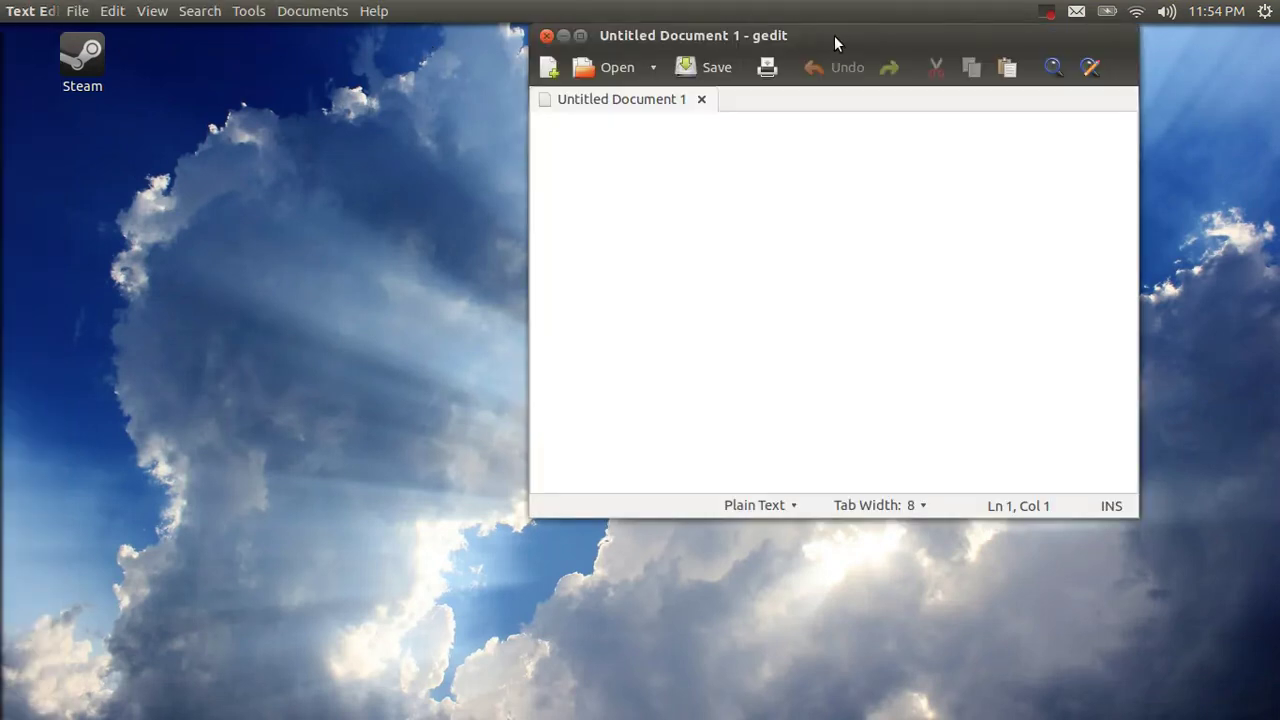
double_click(826, 36)
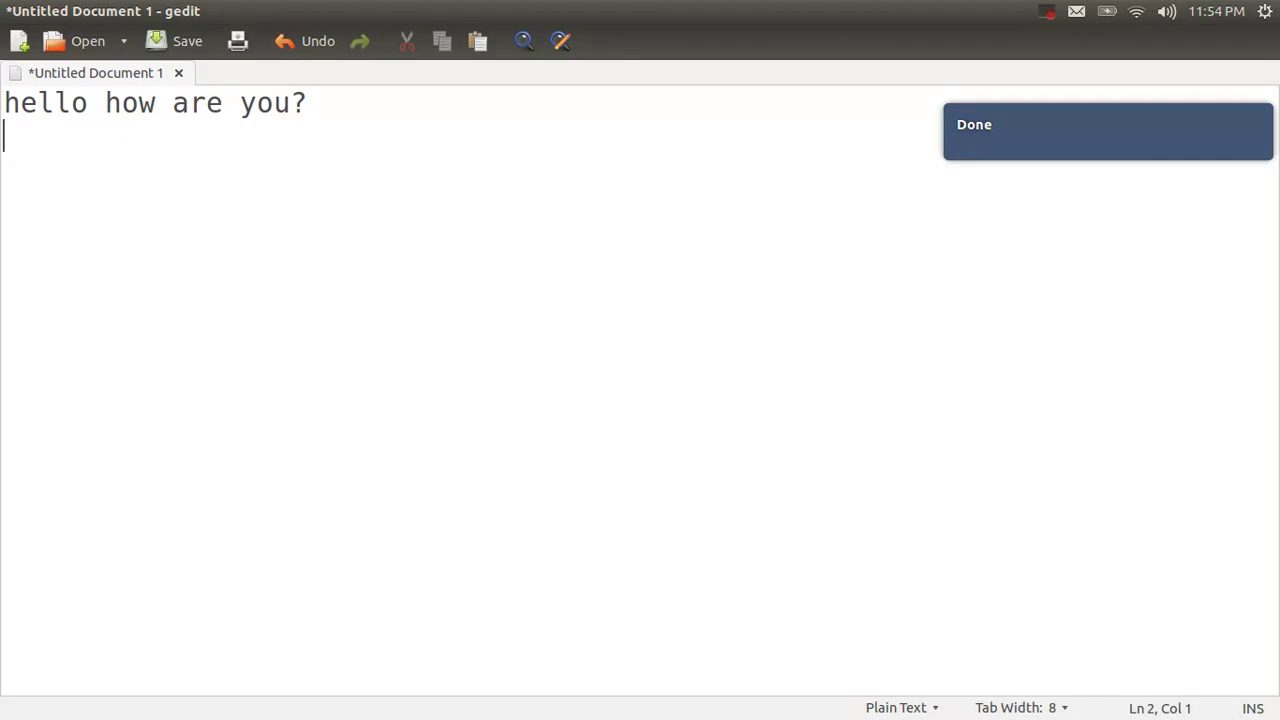
Dictate the second line, correct 'going to' to 'Ubuntu', and add blank lines below.
key("Return")
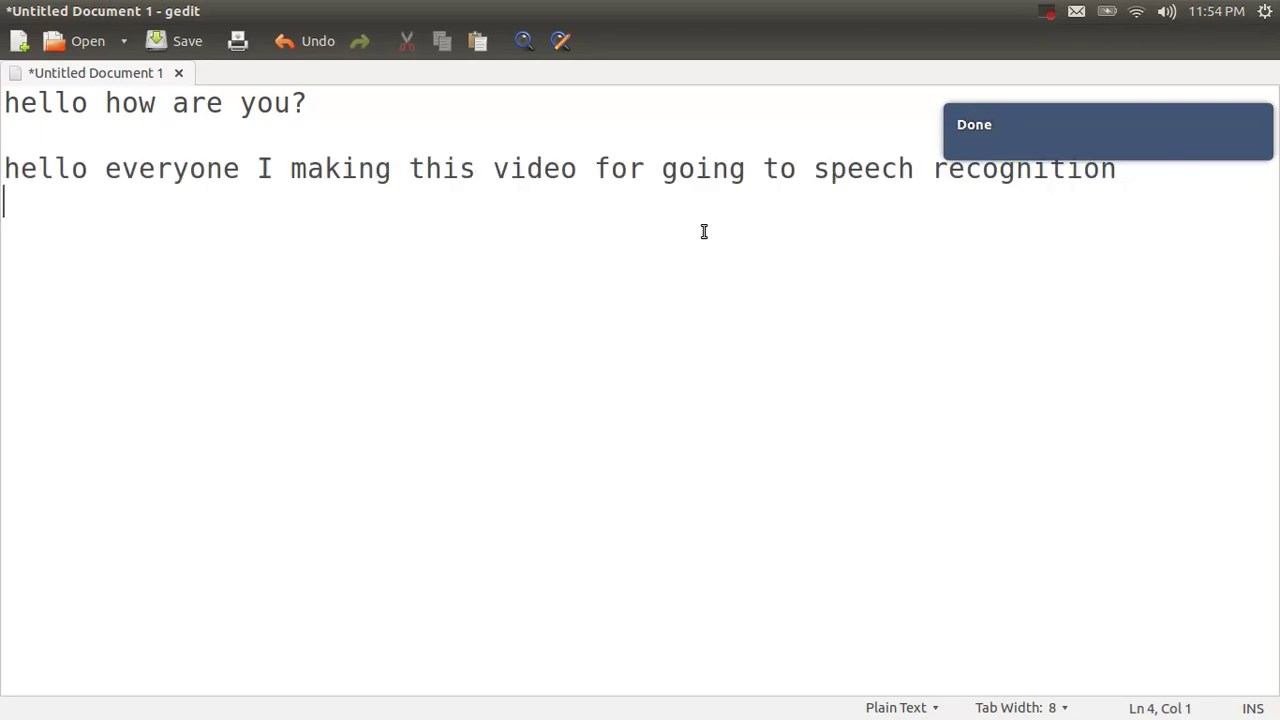
left_click_drag(797, 168, 672, 178)
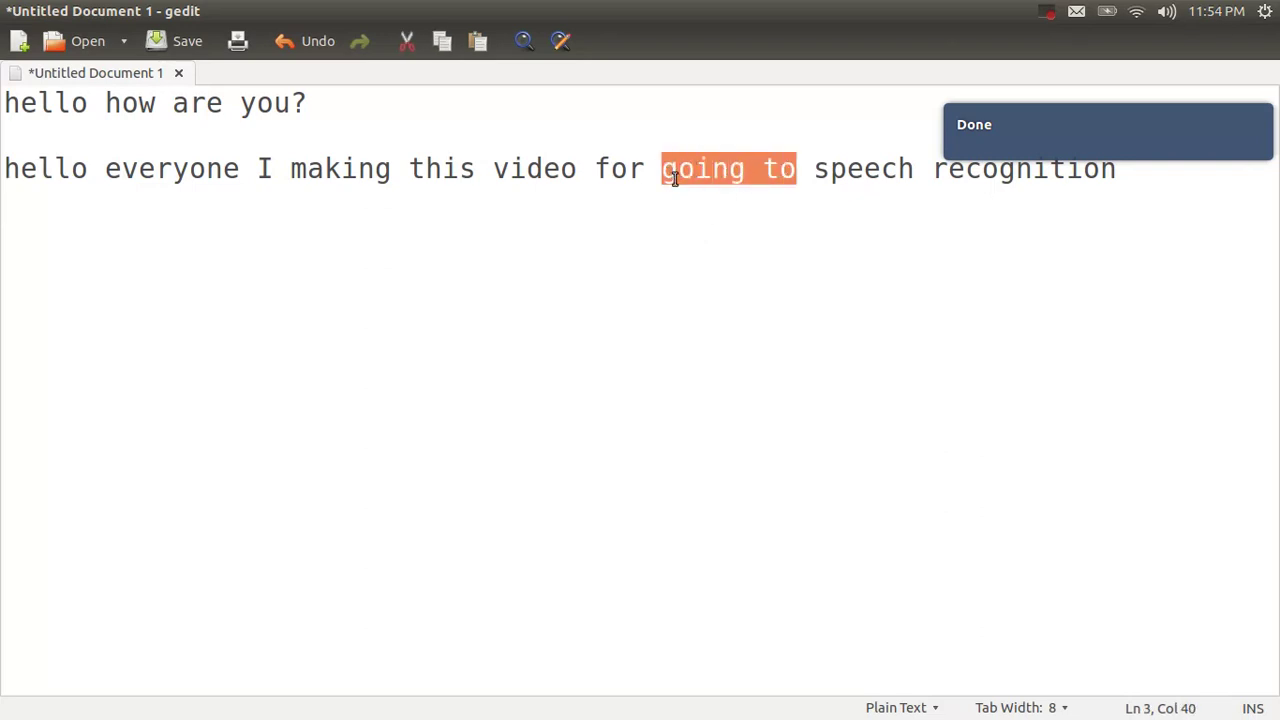
key("ctrl+alt+s")
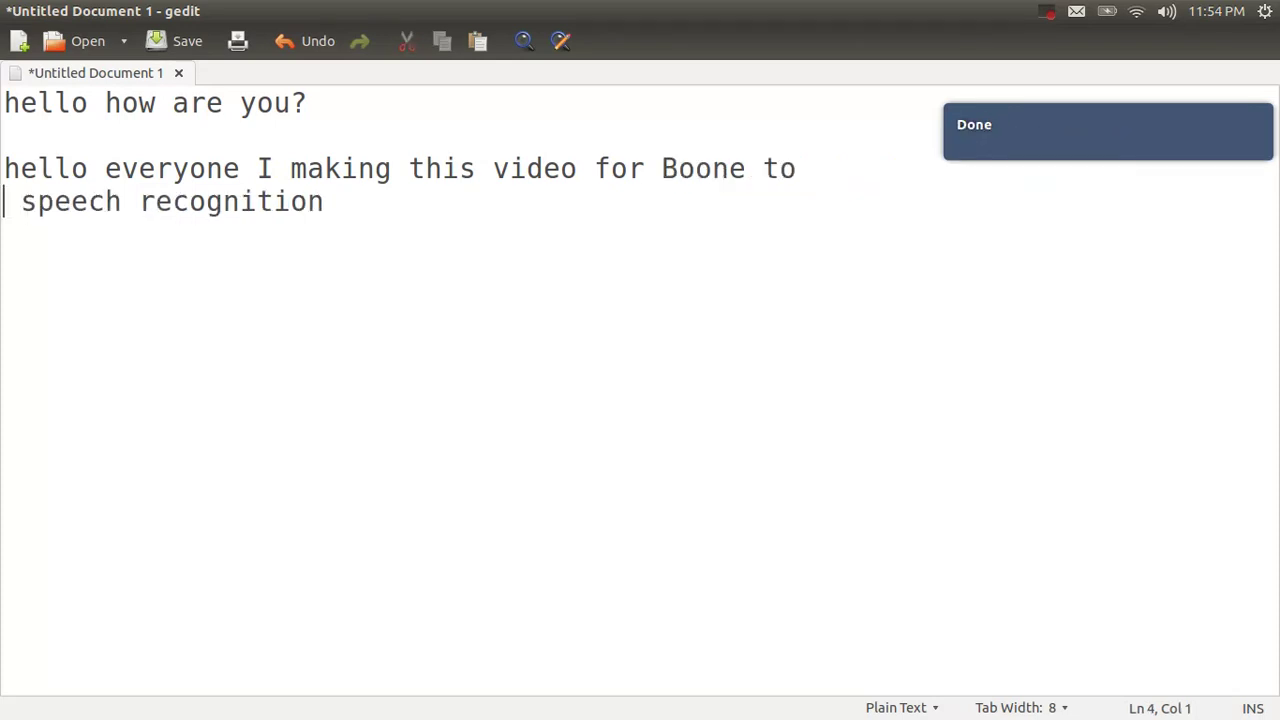
key("BackSpace")
key("BackSpace")
key("BackSpace")
key("BackSpace")
key("BackSpace")
key("BackSpace")
key("BackSpace")
key("BackSpace")
key("BackSpace")
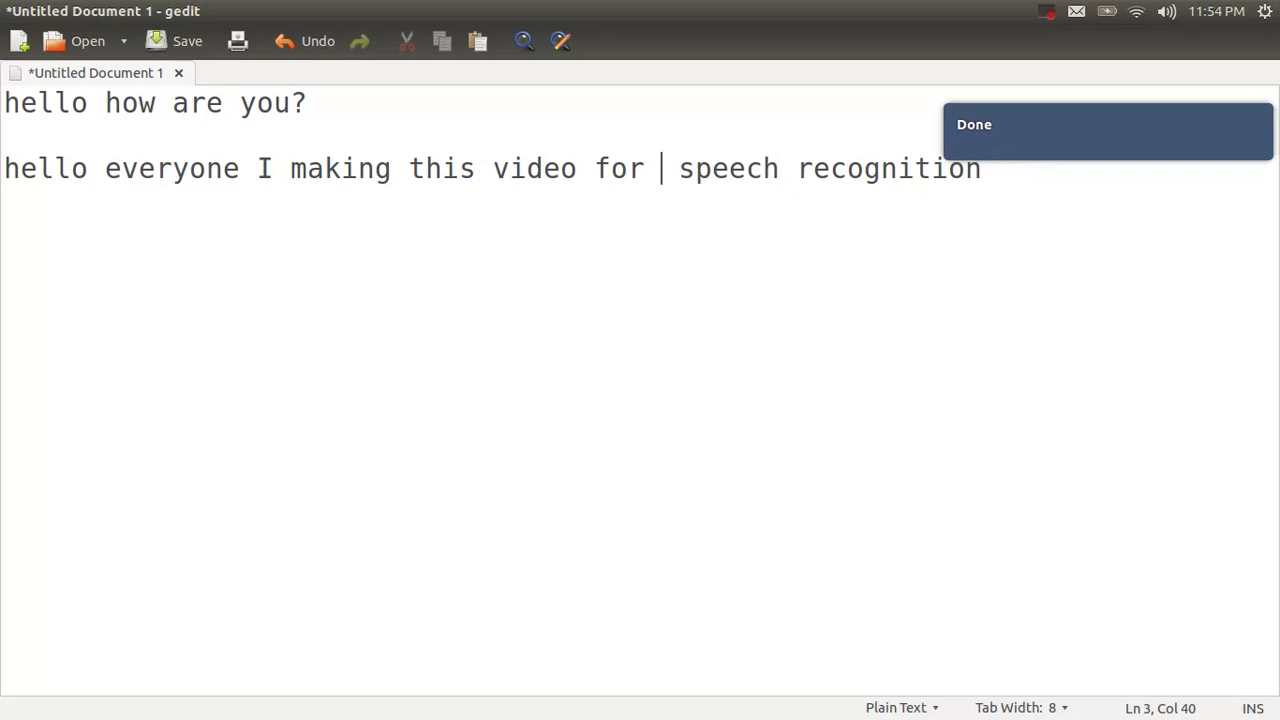
type("Ubuuntu")
key("BackSpace")
key("BackSpace")
key("BackSpace")
key("BackSpace")
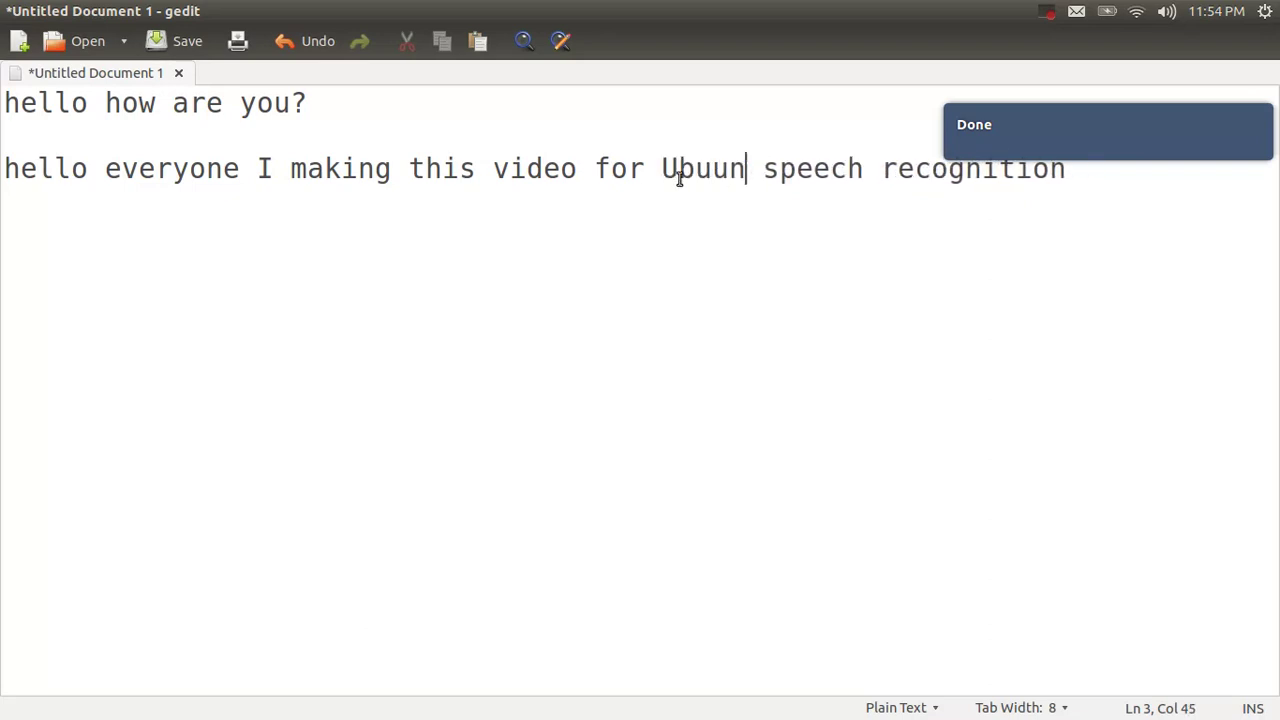
type("ntu")
left_click(1125, 187)
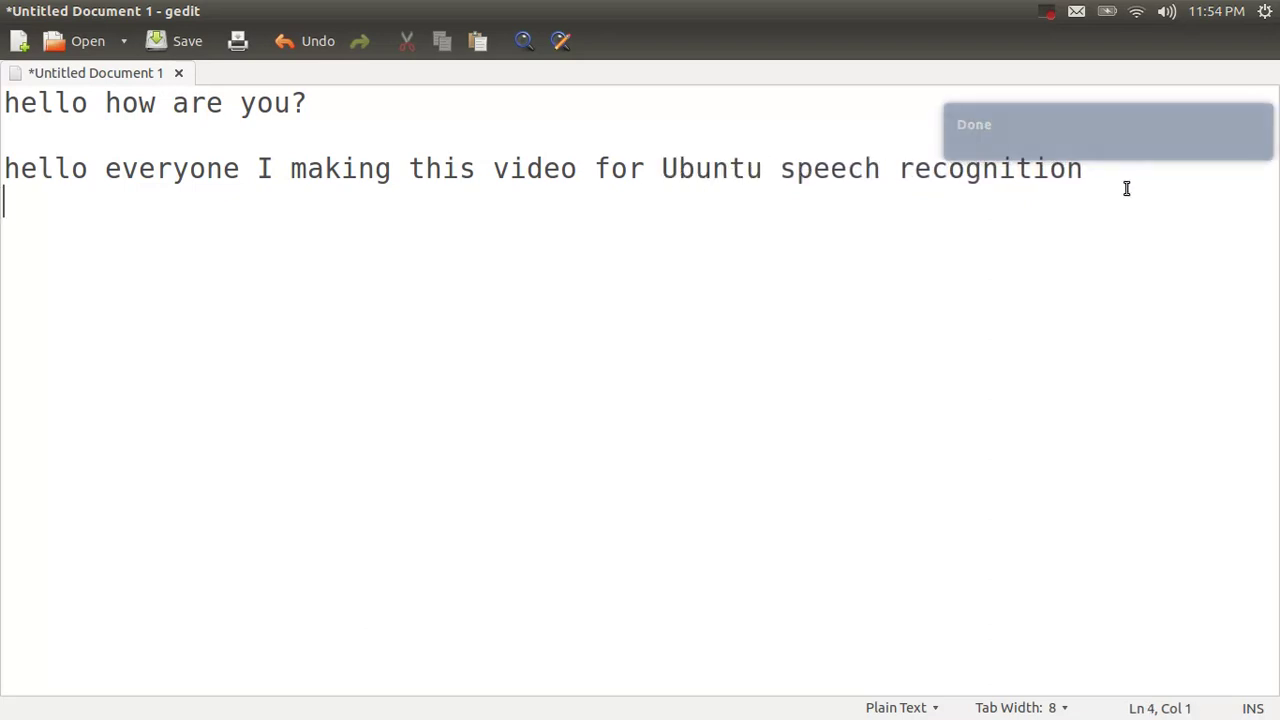
key("Return")
key("Return")
key("Return")
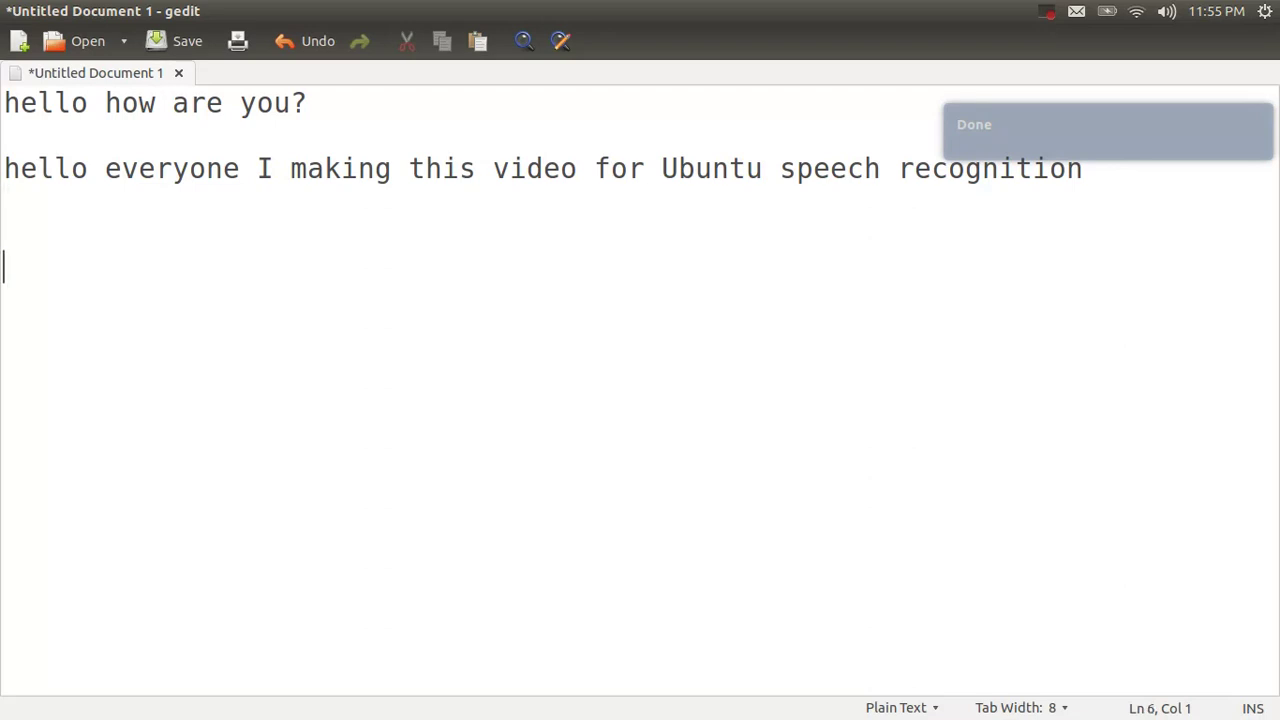